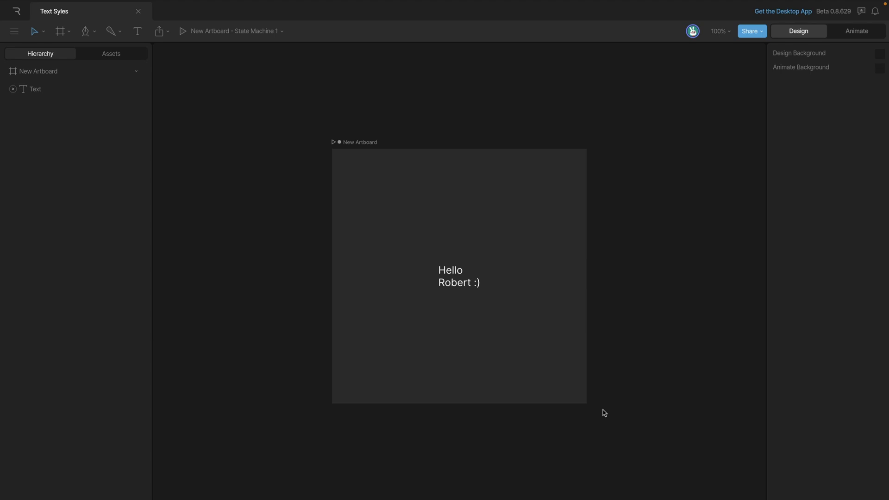
Rename the Hello Robert :) text's Style 1 text style to 'Estilo Principal'.
click(454, 274)
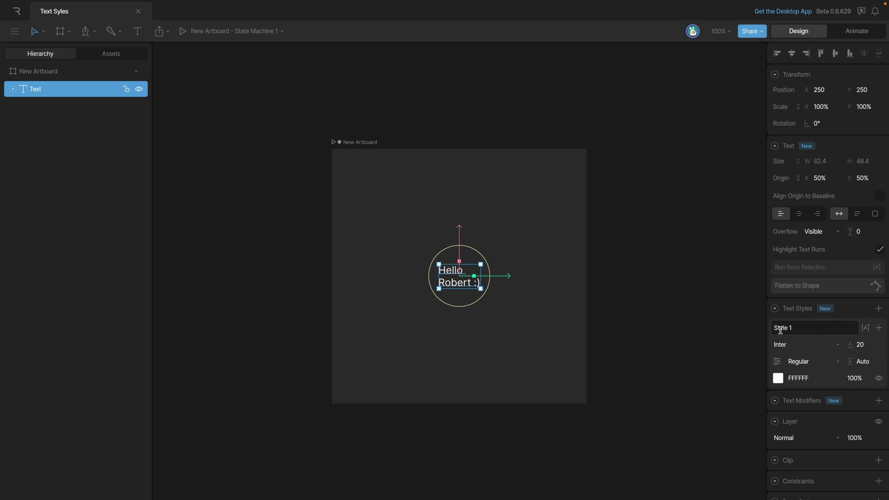
double_click(823, 330)
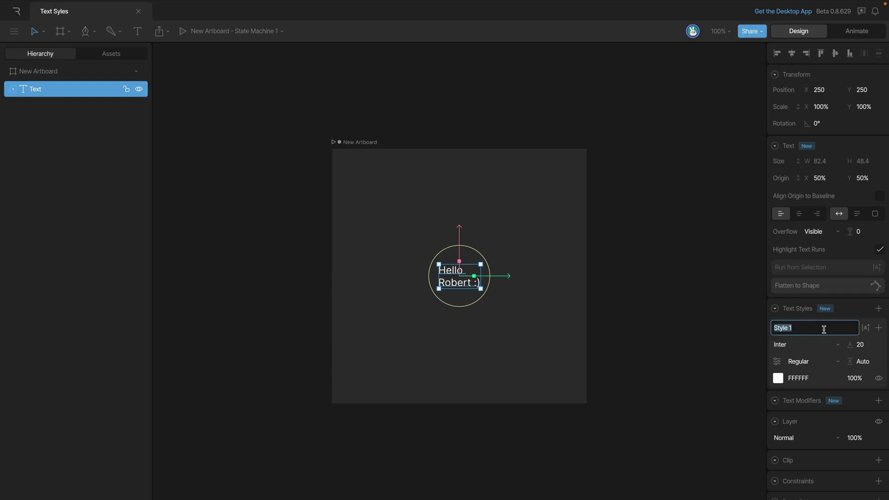
text(Estilo Principal)
key(Return)
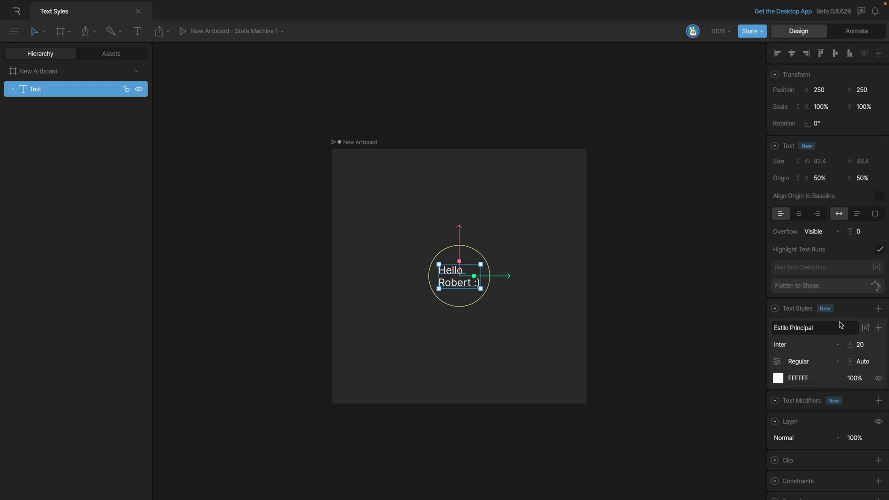
Keep Inter and set Estilo Principal to ExtraBold, size 66.7, line height 74.1.
click(835, 348)
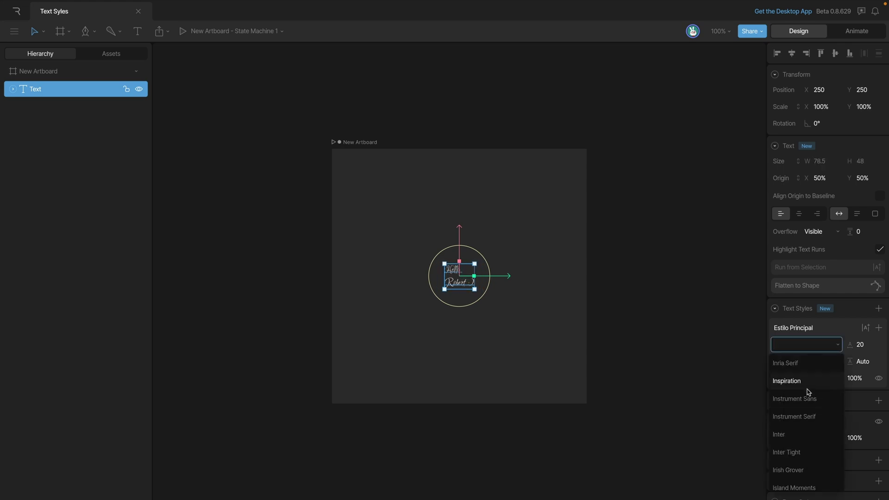
click(871, 347)
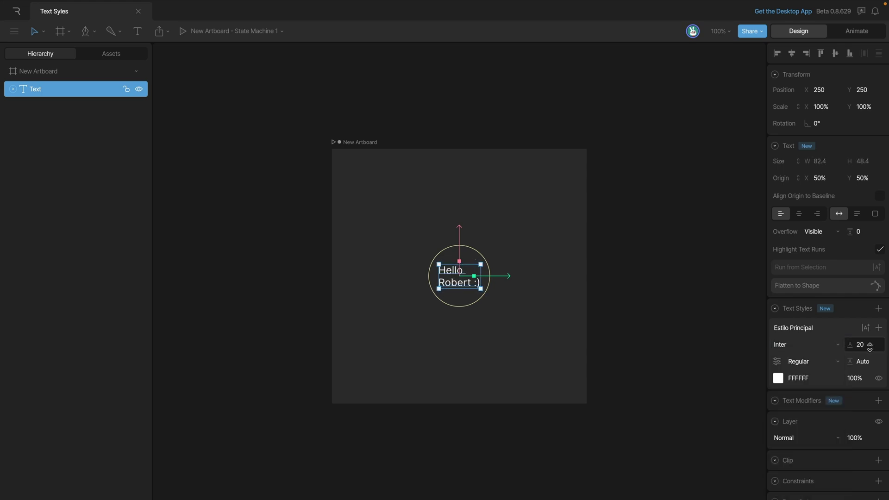
drag(867, 346, 859, 324)
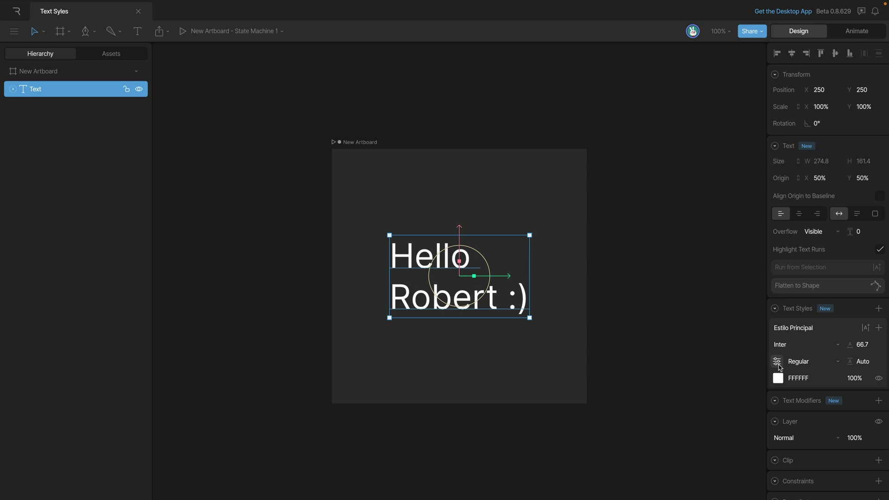
click(811, 369)
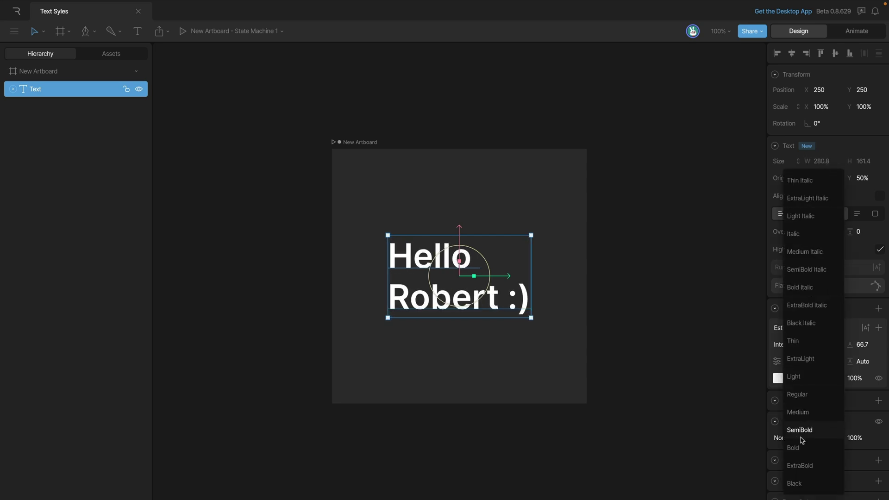
click(797, 467)
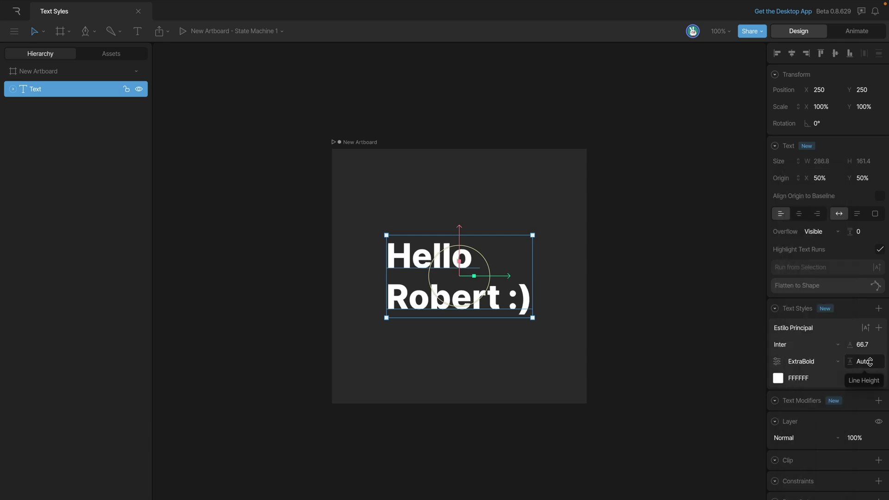
mouse_move(870, 361)
mouse_down()
mouse_move(864, 340)
mouse_move(862, 377)
mouse_move(866, 290)
mouse_move(862, 369)
mouse_up()
Set the Estilo Principal fill colour to blue 3371CD at 100% opacity.
click(781, 381)
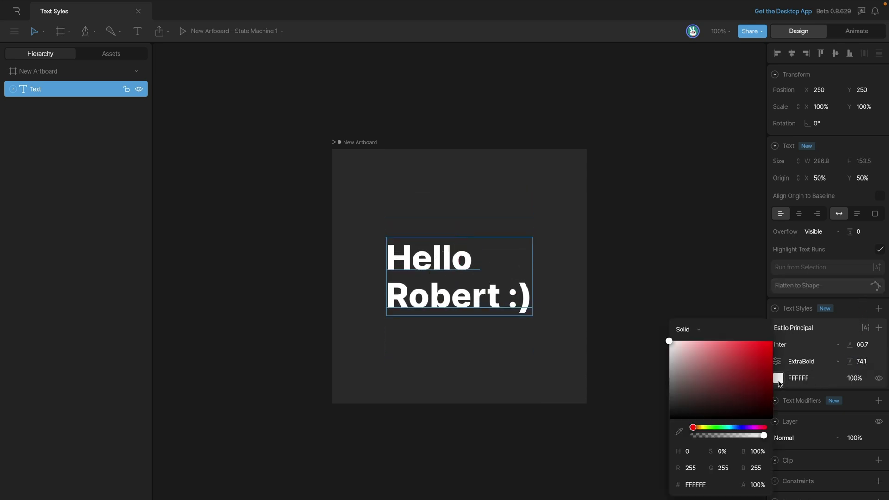
drag(740, 383, 703, 390)
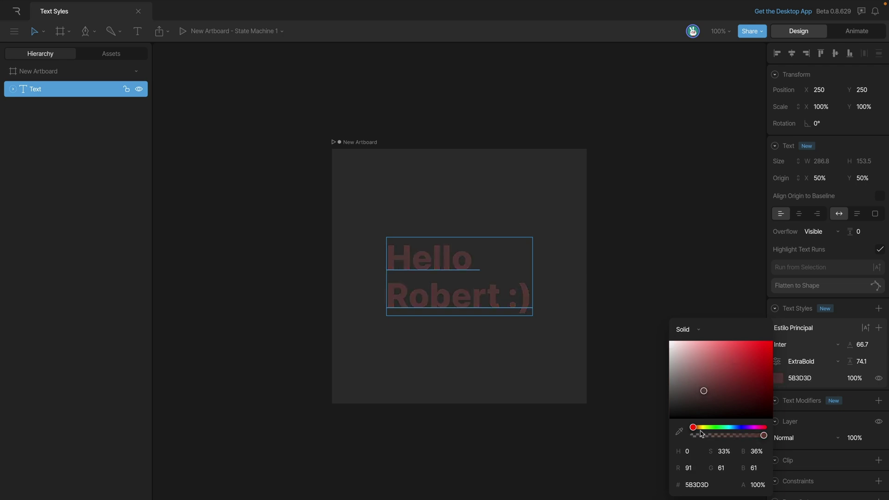
drag(694, 426, 736, 428)
drag(725, 395, 739, 366)
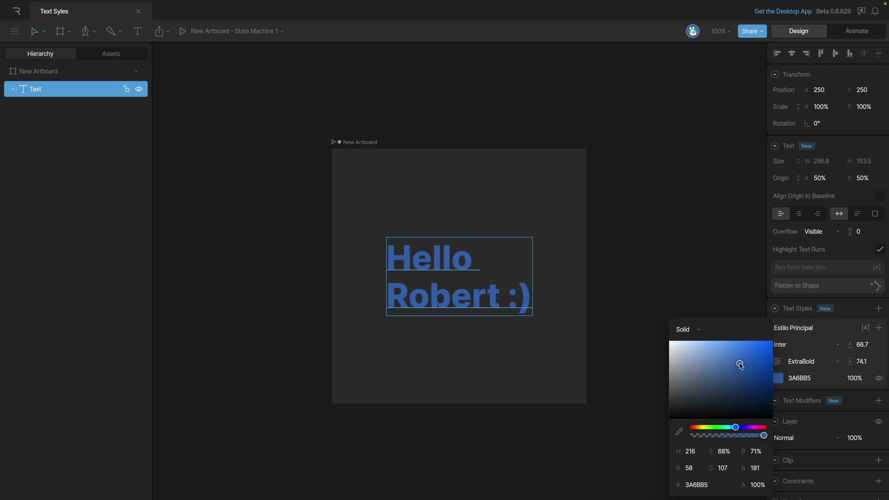
click(854, 392)
drag(853, 379, 843, 318)
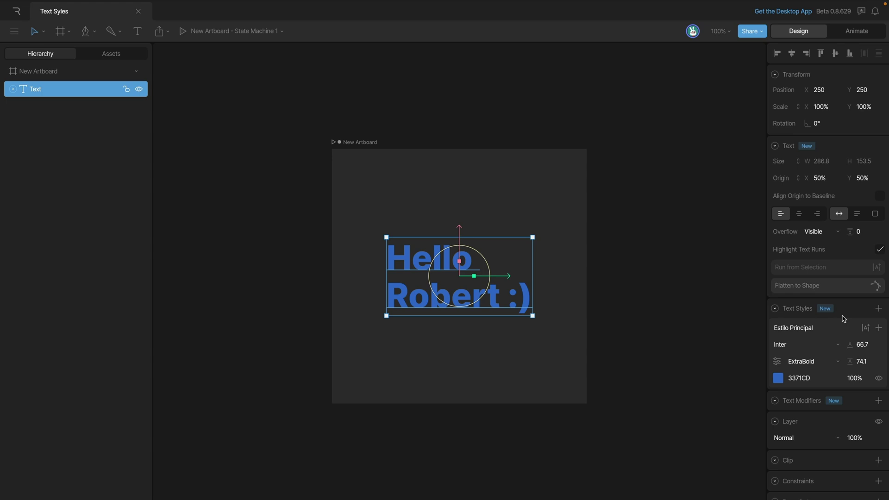
click(879, 328)
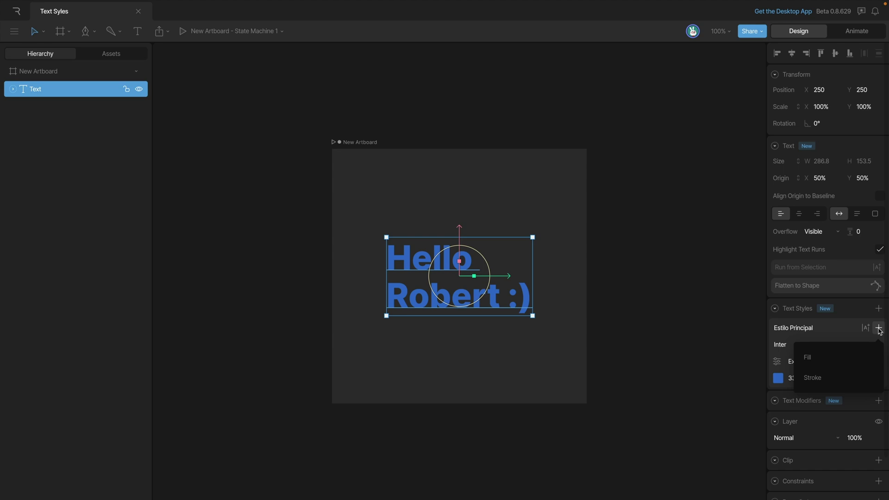
click(813, 362)
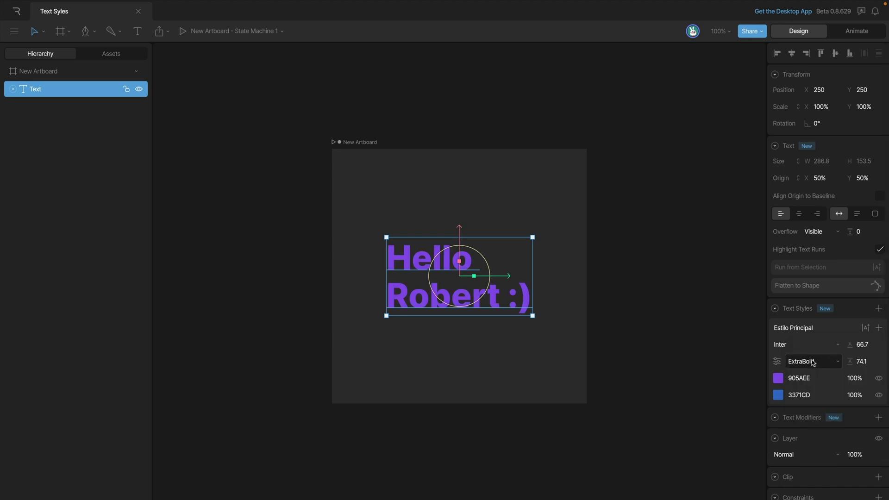
click(880, 329)
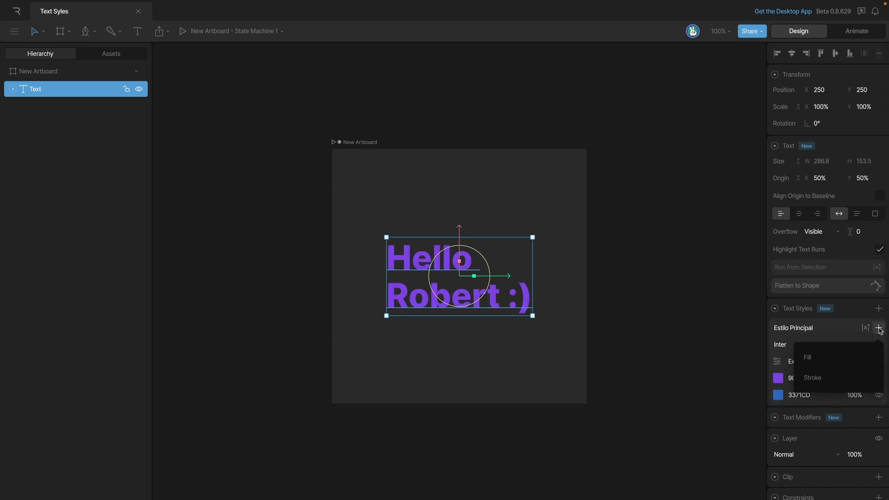
click(820, 381)
click(778, 412)
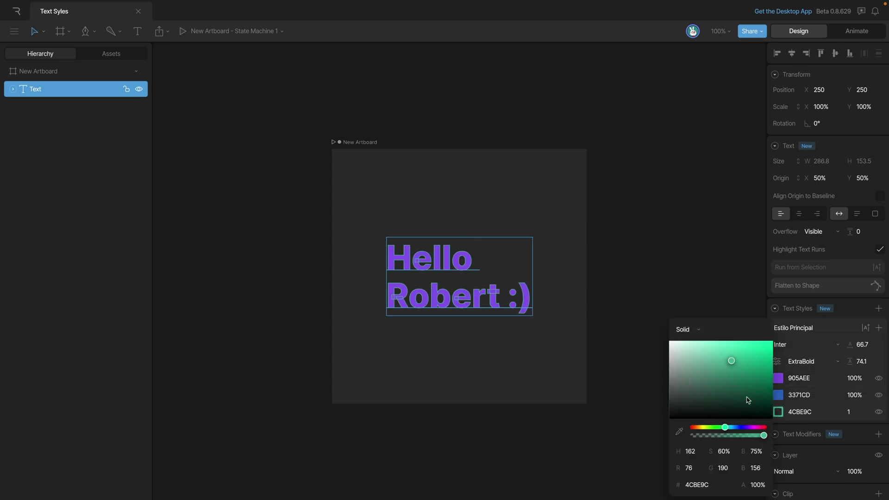
drag(735, 381, 691, 345)
drag(859, 414, 860, 416)
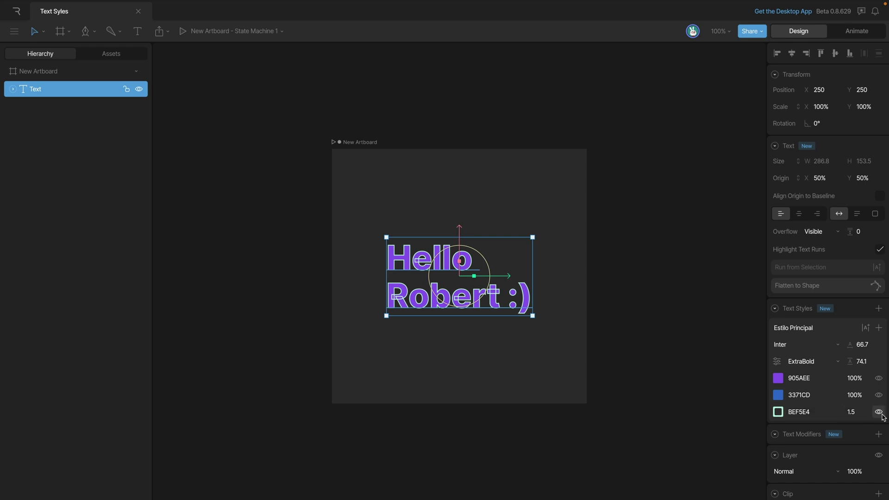
key(alt)
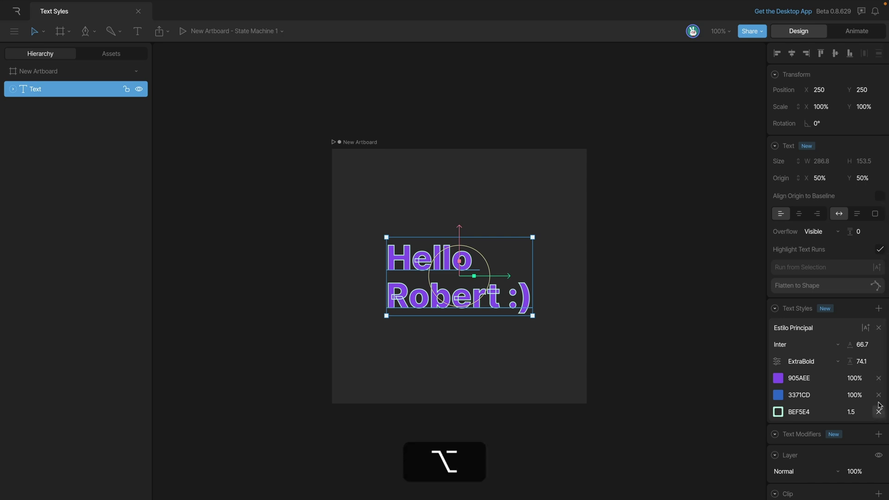
click(879, 412)
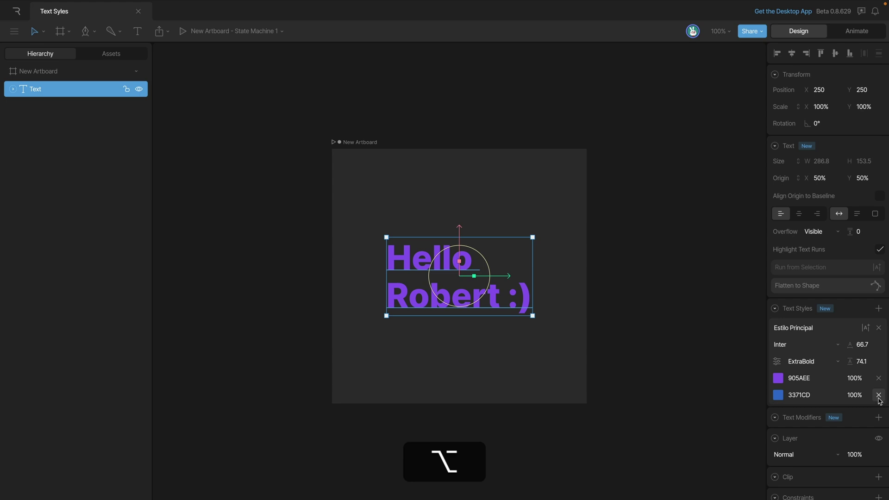
click(879, 379)
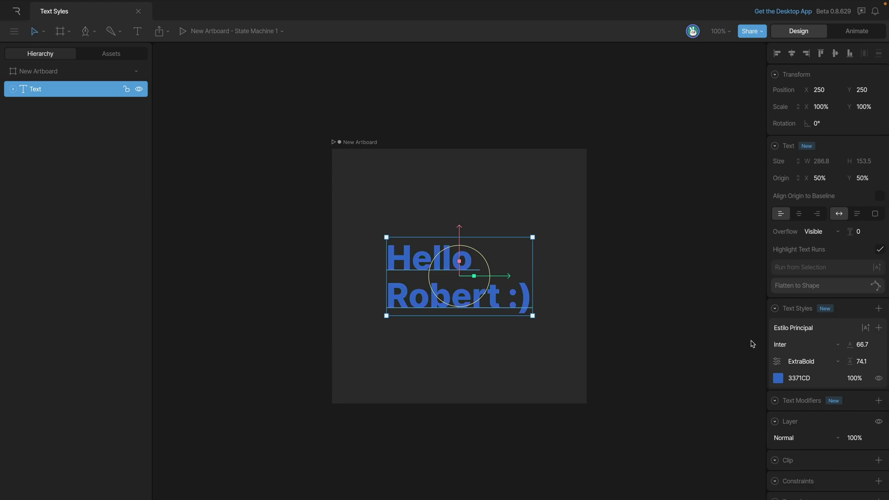
Set the Inter variable weight to 570.2 with slant 0, and view the font features.
click(778, 362)
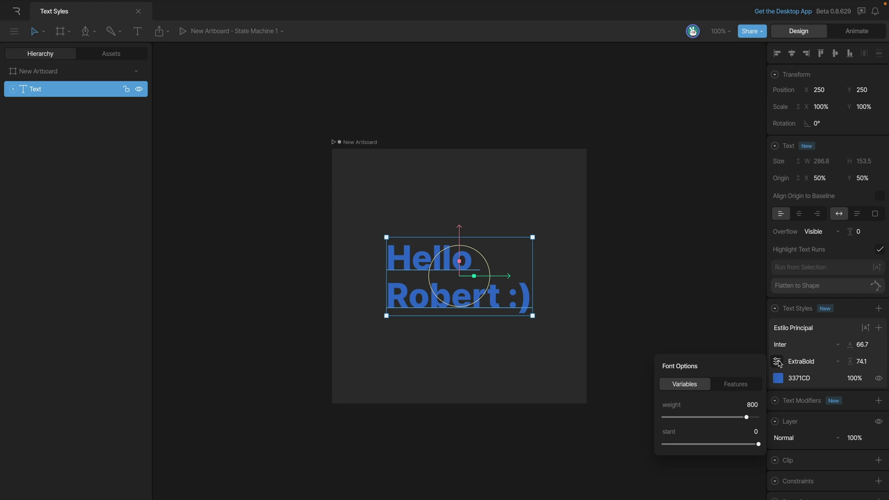
drag(746, 418, 718, 418)
drag(758, 444, 787, 447)
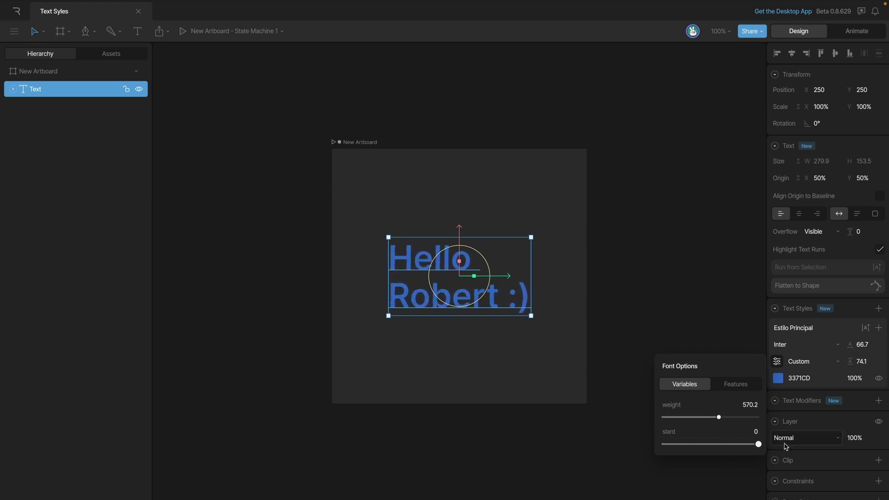
click(738, 388)
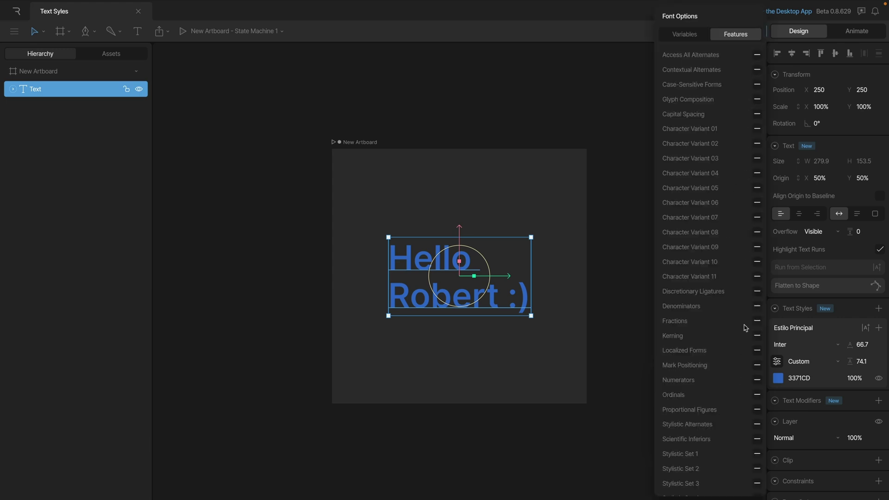
Change the Estilo Principal font from Inter to Inria Sans Regular.
click(787, 330)
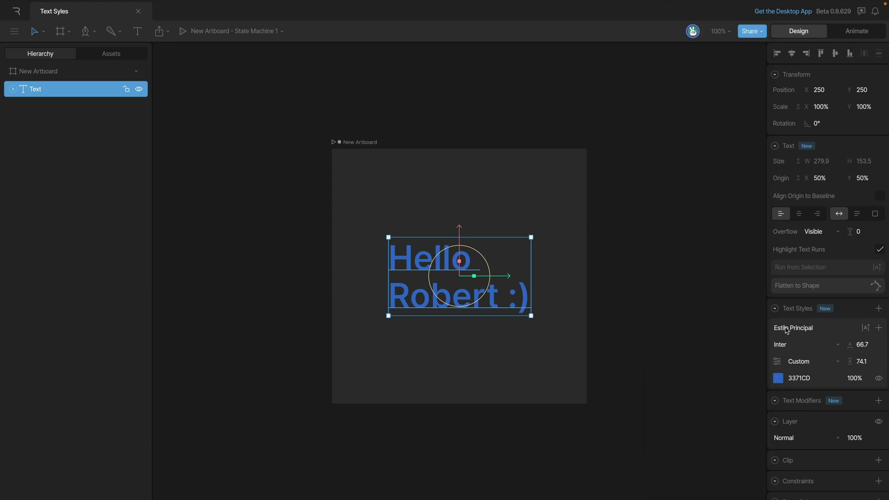
click(787, 345)
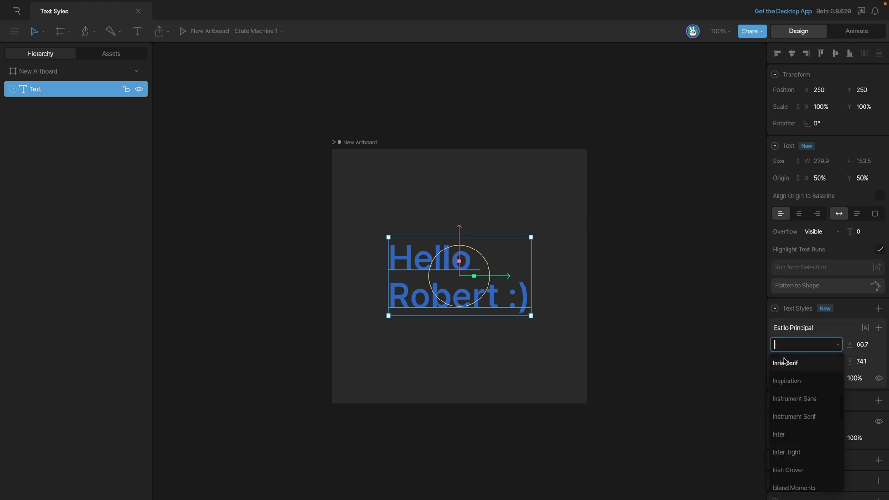
scroll(789, 388, up, 2)
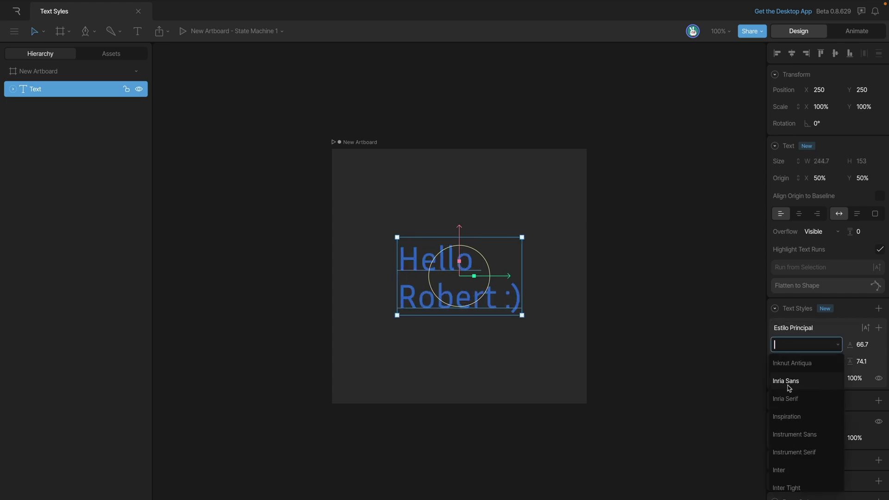
click(788, 384)
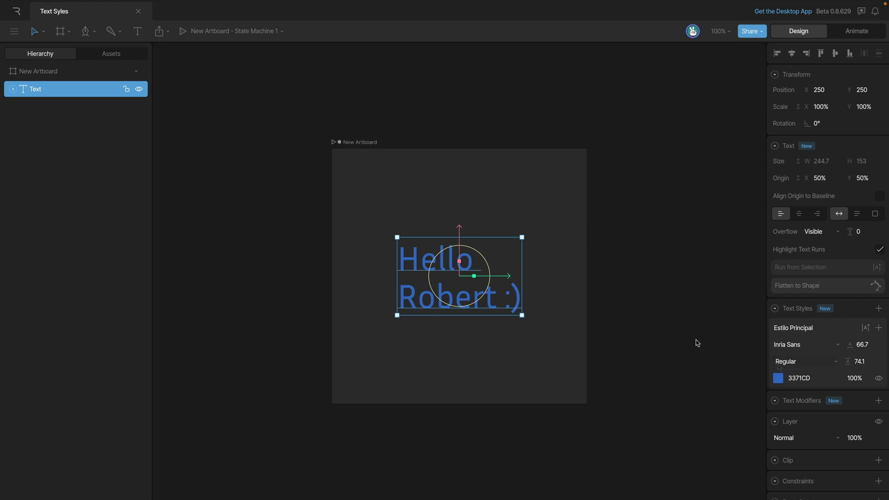
Add Style 2, a grey 747474 Inria Sans Regular text style, and bring up its options.
click(879, 309)
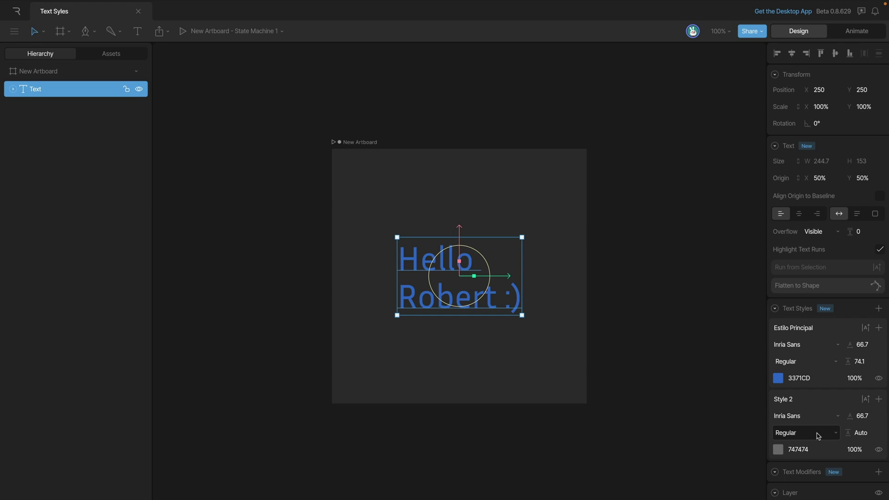
right_click(823, 406)
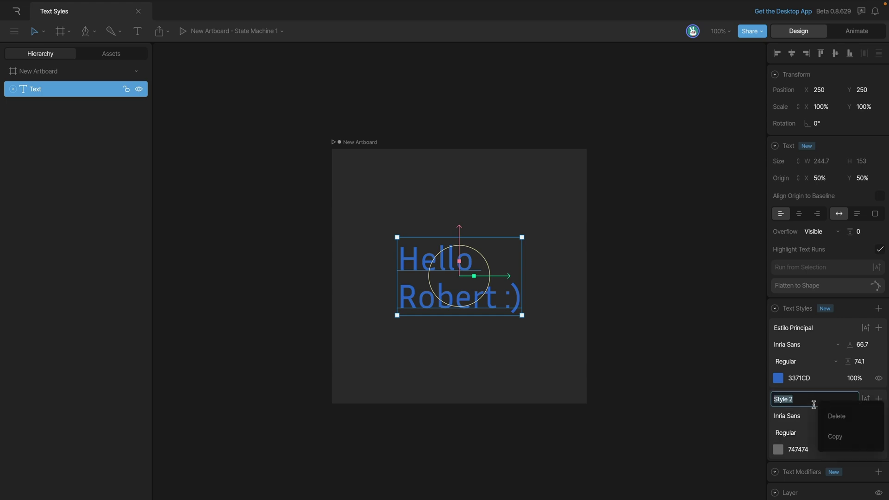
Delete Style 2 and paste a duplicate of the blue Estilo Principal style.
click(837, 418)
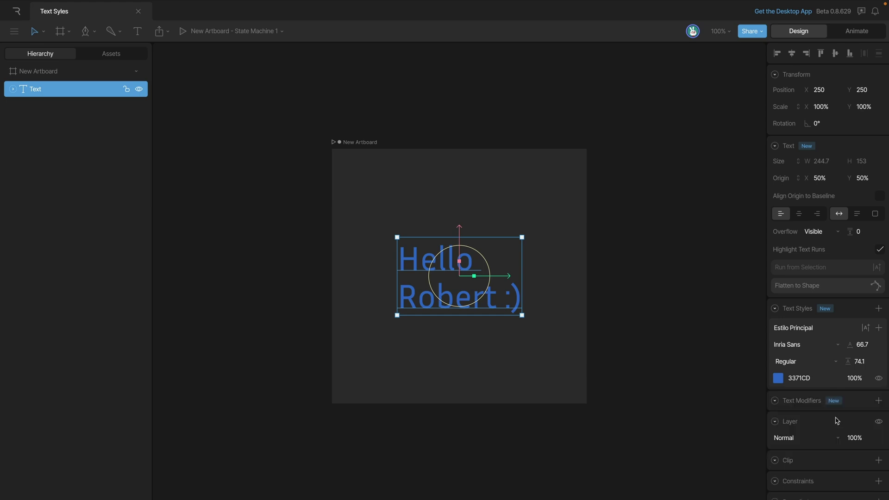
right_click(827, 331)
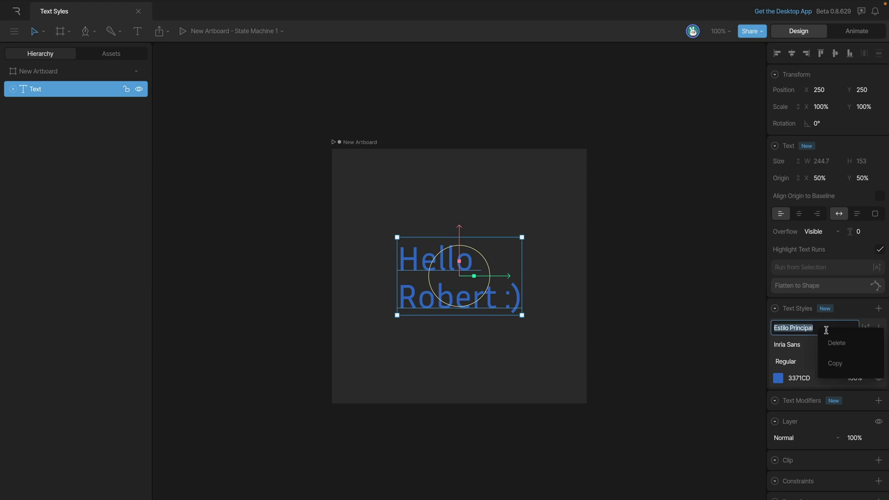
click(830, 364)
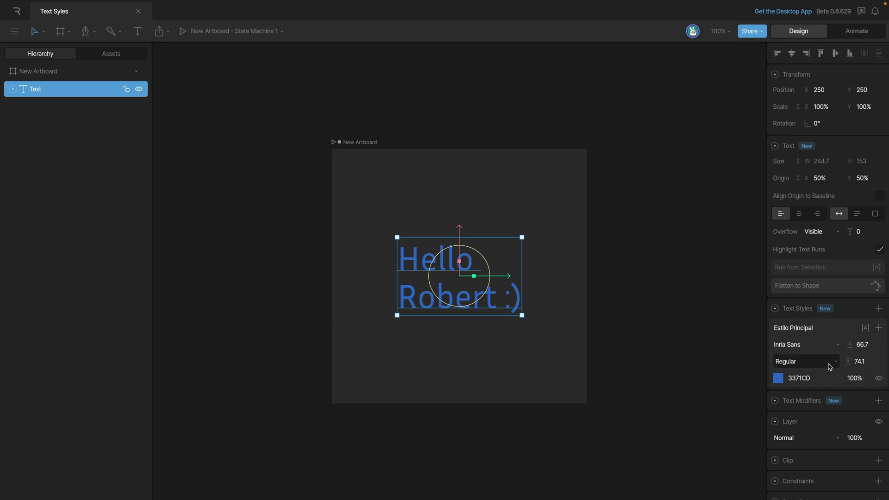
key(super)
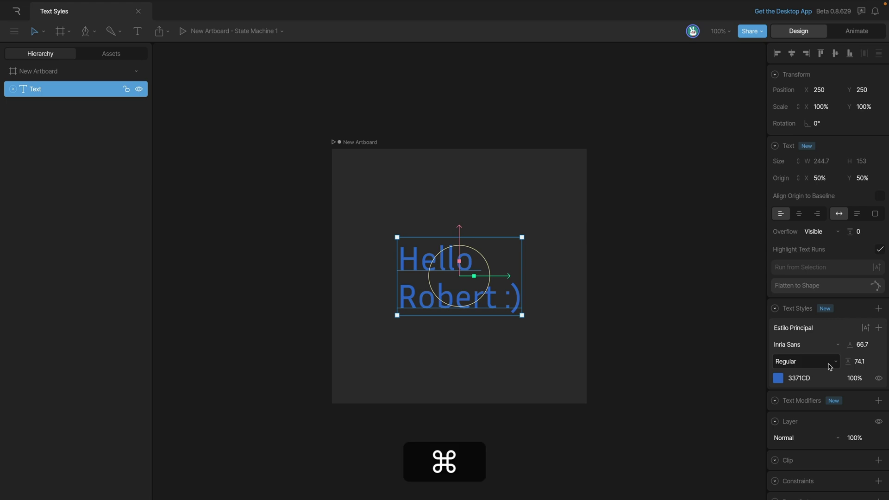
key(super+v)
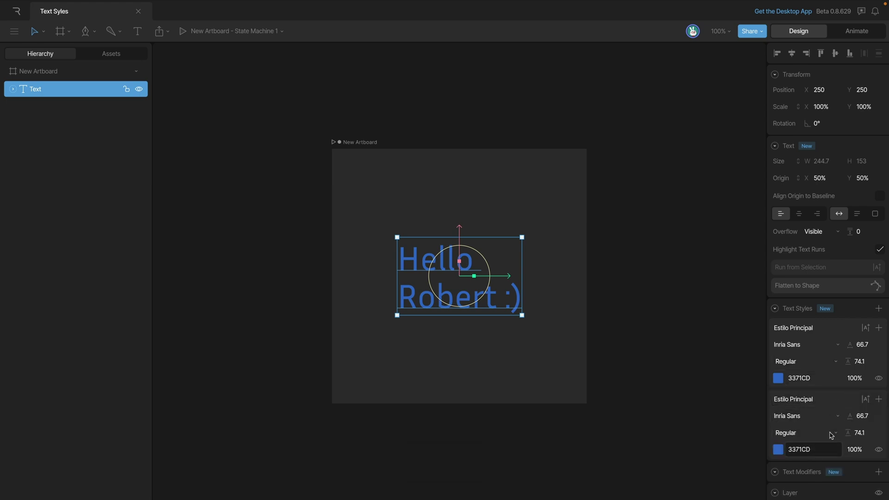
Change the duplicated Estilo Principal style's fill from blue to magenta CD33AC.
click(780, 449)
drag(738, 429, 756, 429)
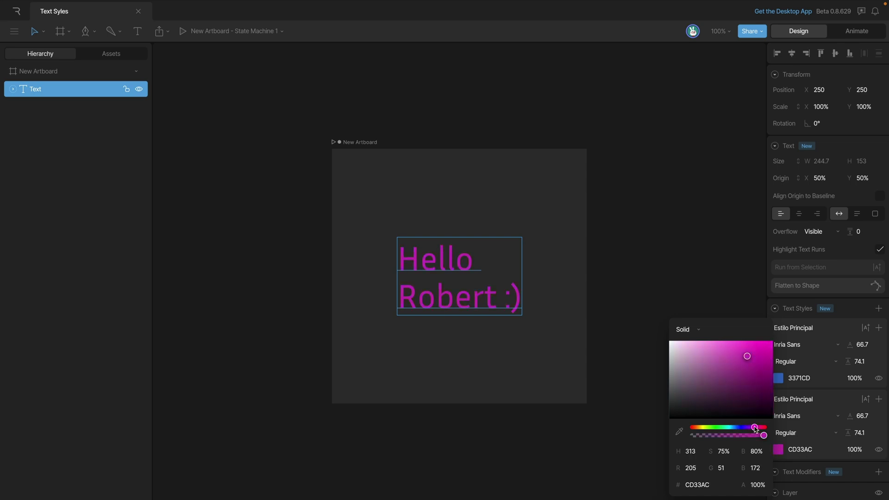
click(623, 333)
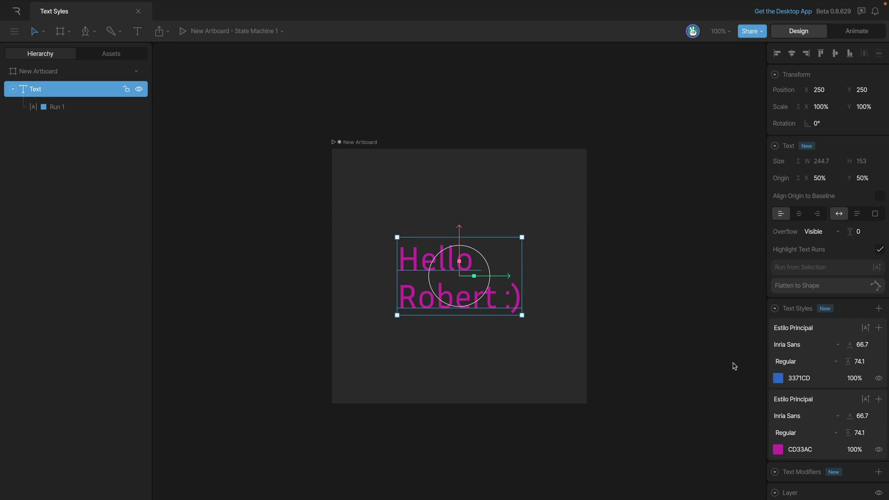
Assign Run 1 to the second, magenta Estilo Principal style.
click(865, 329)
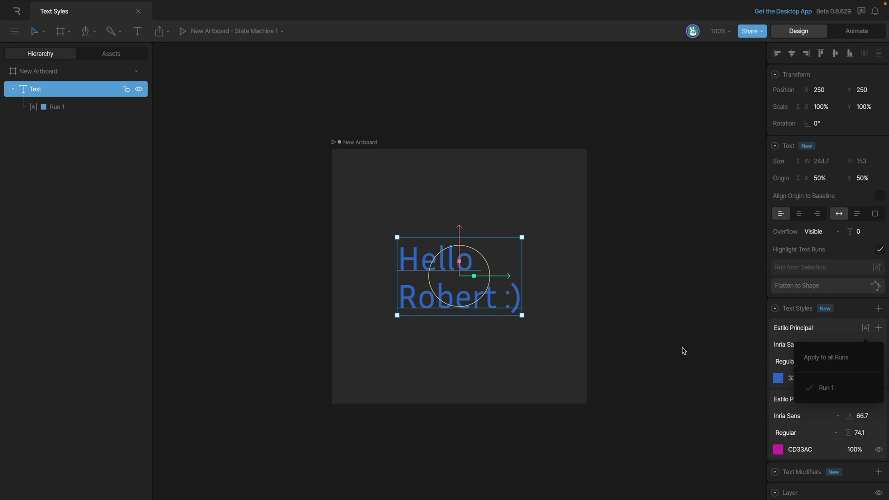
click(865, 399)
click(851, 427)
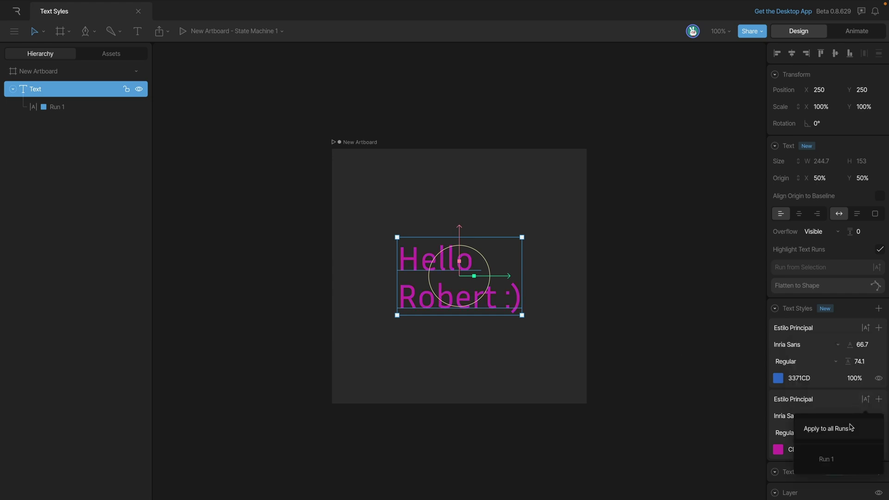
click(842, 458)
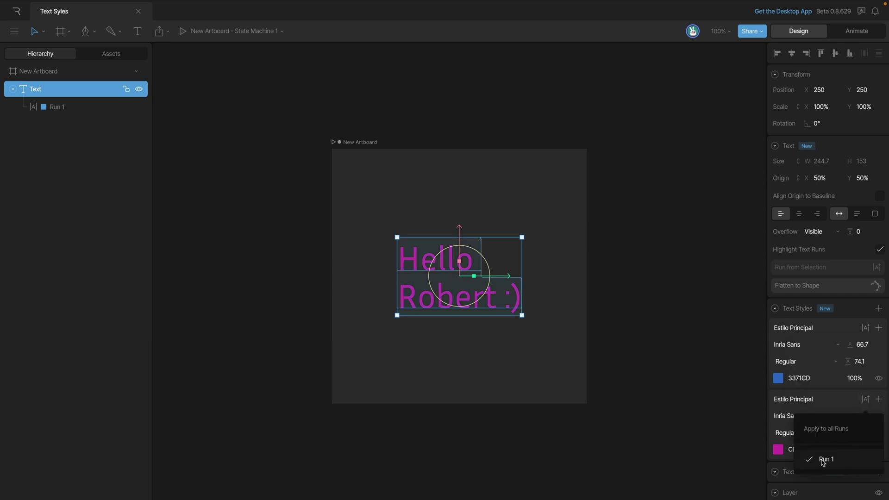
click(527, 345)
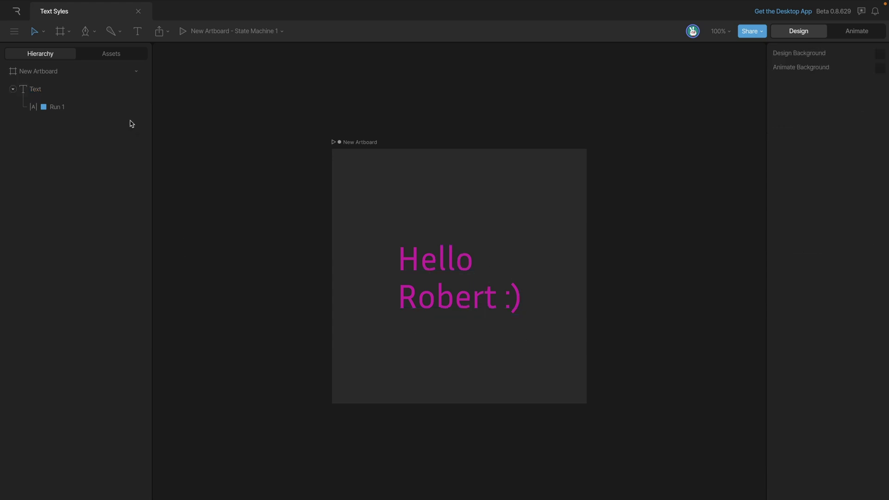
click(48, 110)
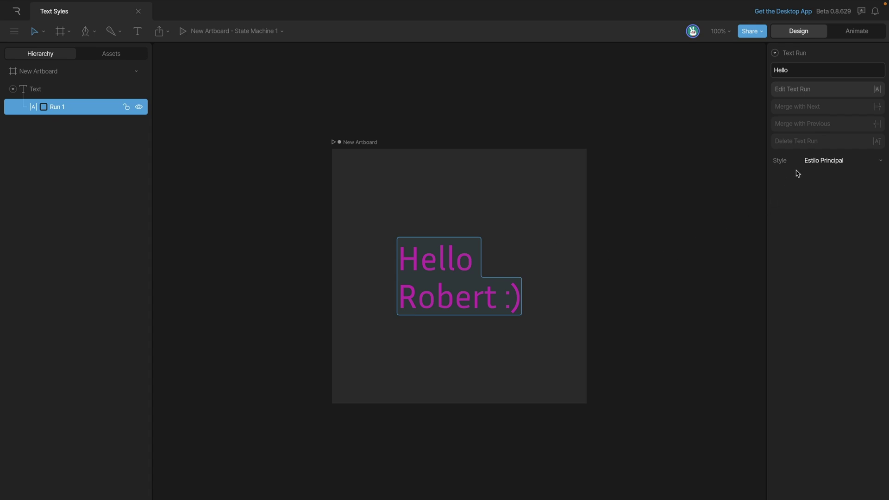
click(816, 160)
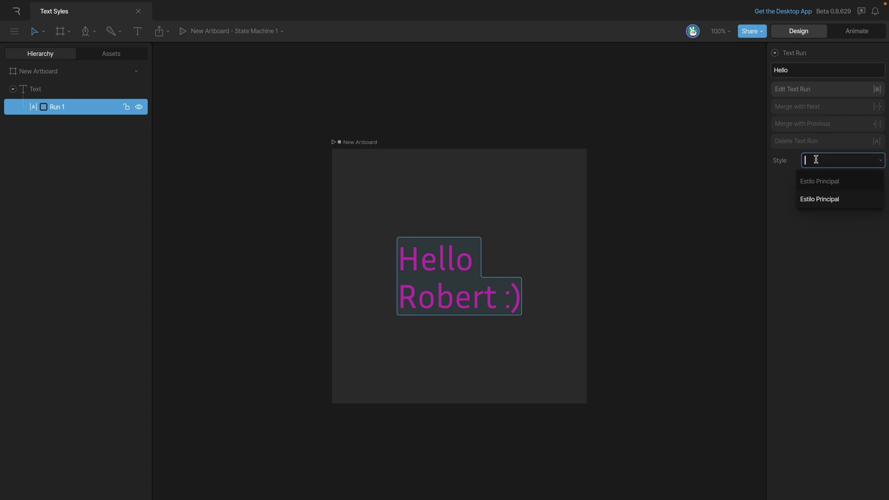
click(809, 203)
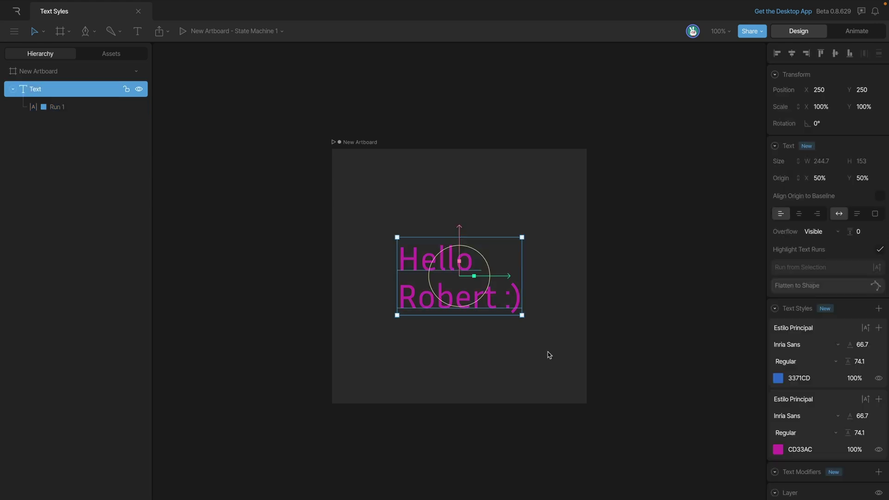
Make the word 'Hello' its own text run.
double_click(425, 265)
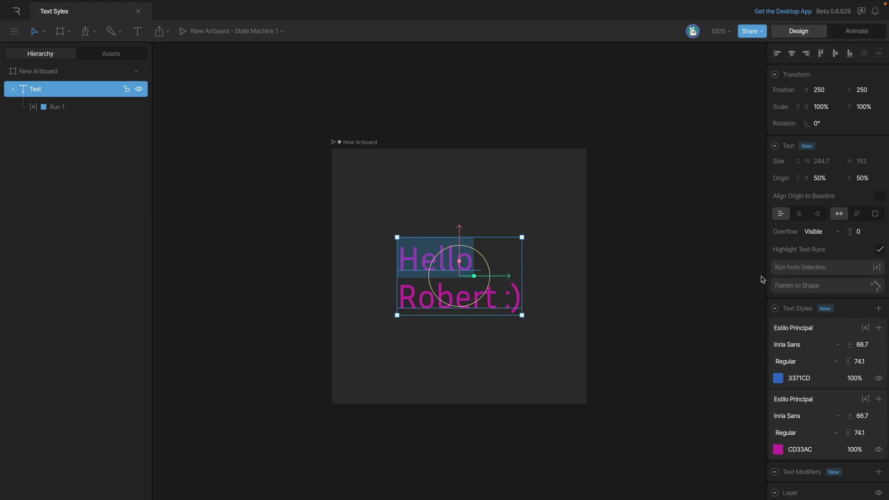
click(788, 268)
click(418, 221)
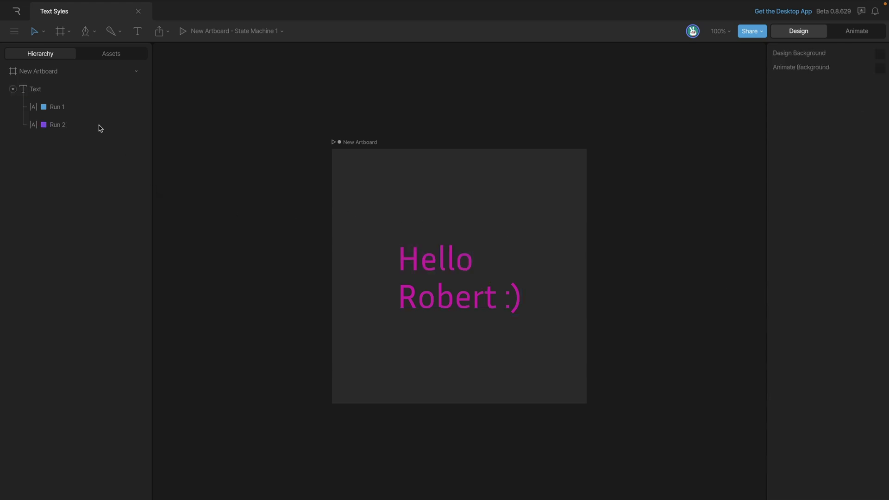
Give the Hello run (Run 1) the first, blue Estilo Principal style.
click(79, 110)
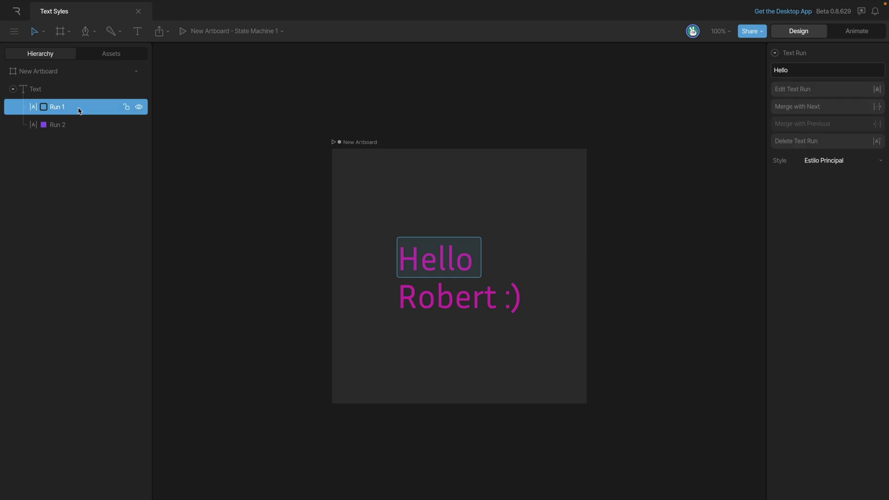
click(75, 126)
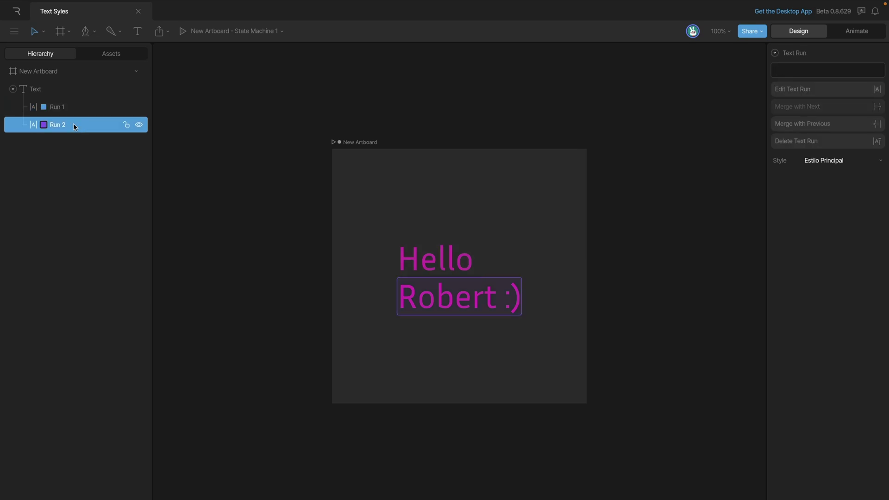
click(68, 112)
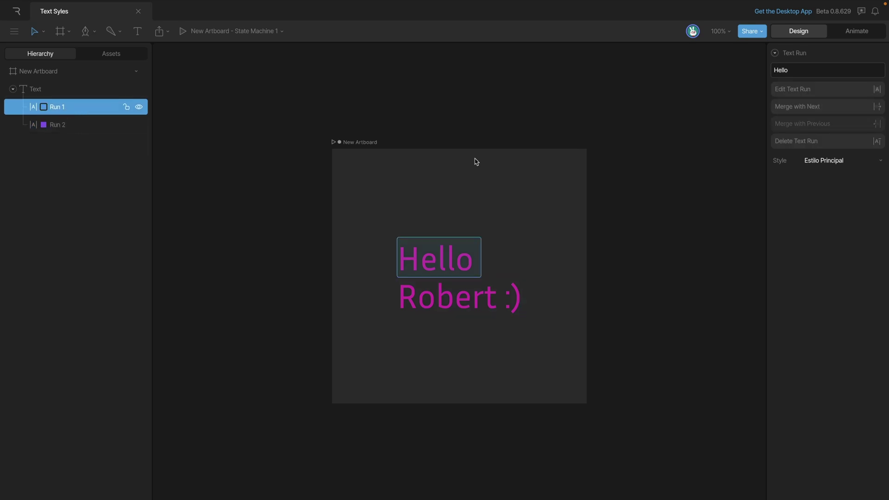
click(821, 162)
click(820, 181)
click(561, 197)
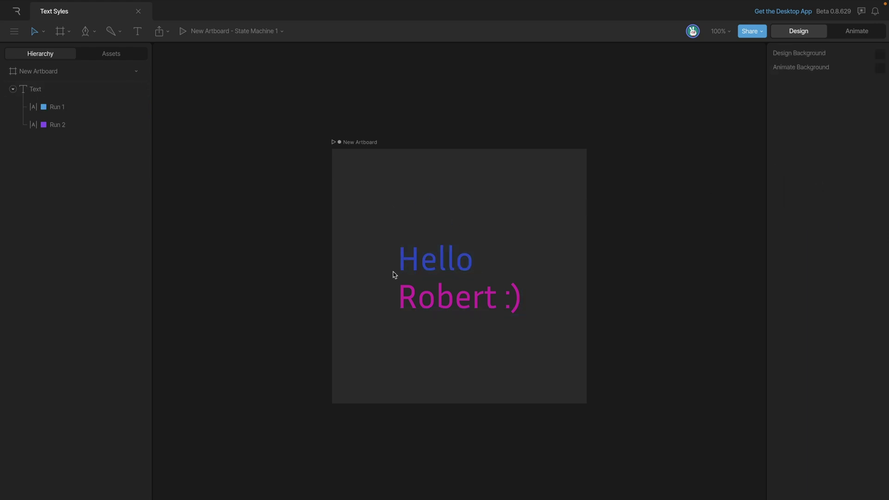
Enlarge the blue Hello style to font size 92.9 and make it Bold Italic.
click(45, 94)
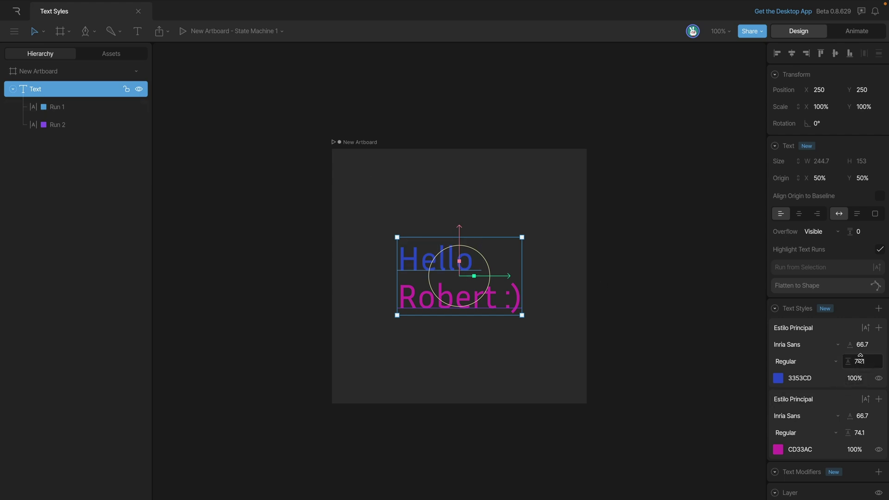
drag(863, 347, 774, 370)
click(778, 361)
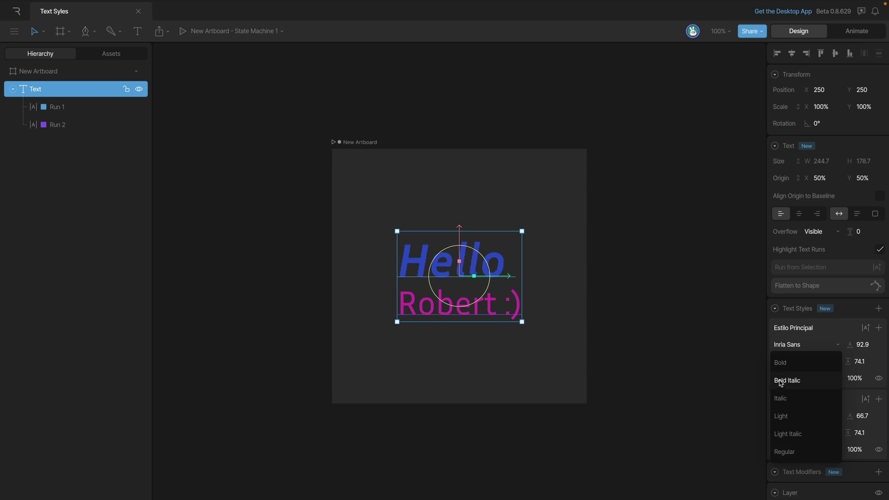
click(781, 383)
Set the magenta style to Roboto at weight 900 with font size 63.3.
drag(855, 415, 795, 426)
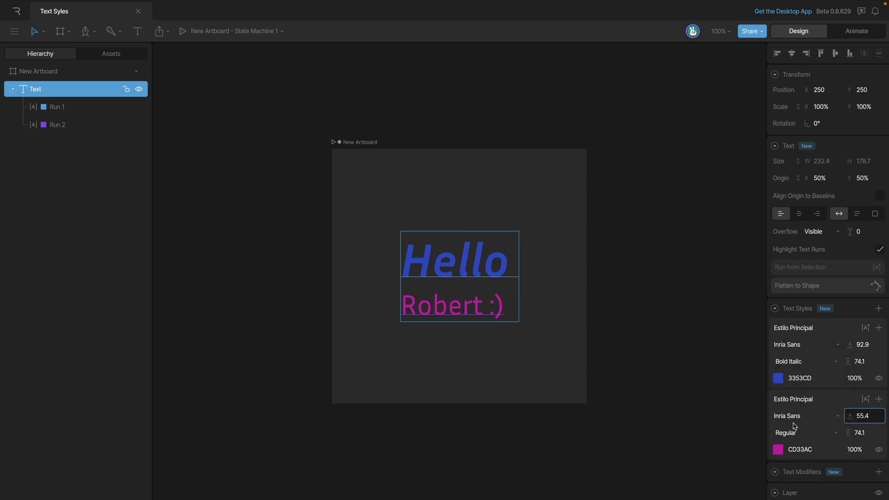
click(794, 422)
text(robot)
key(Return)
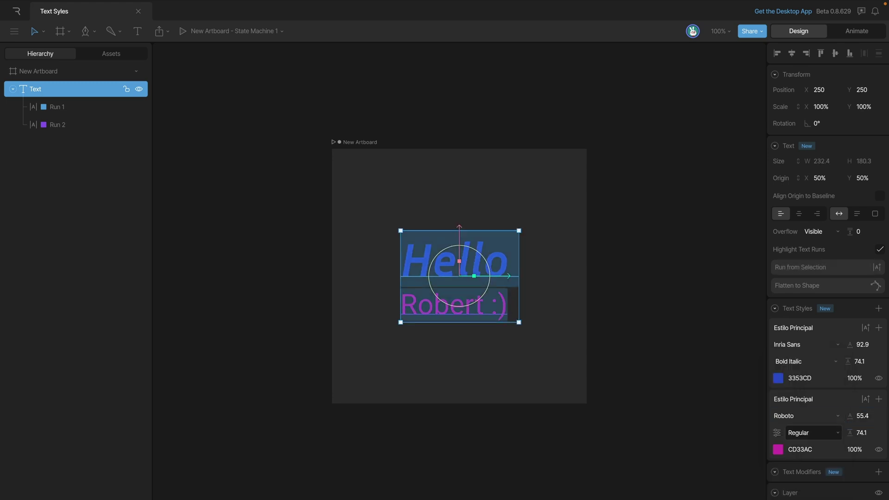
click(777, 433)
drag(699, 456, 728, 456)
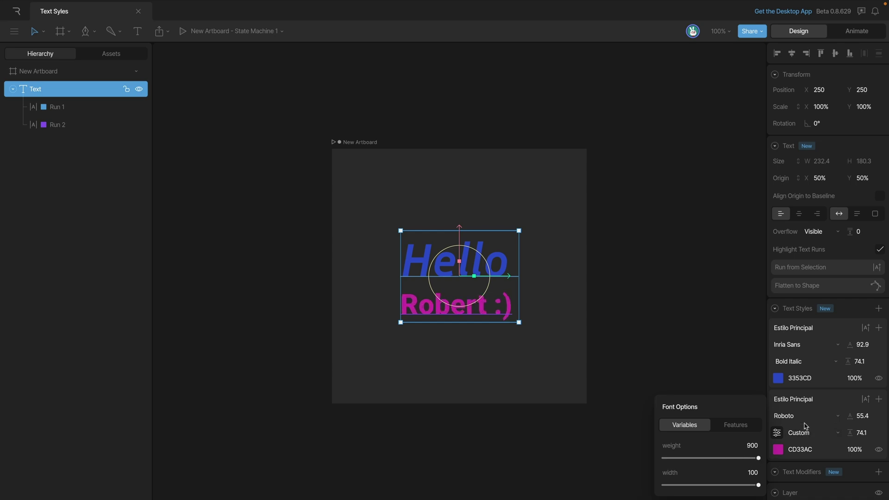
drag(852, 416, 858, 455)
Deselect the text, switch to Animate mode and play Timeline 1.
key(Escape)
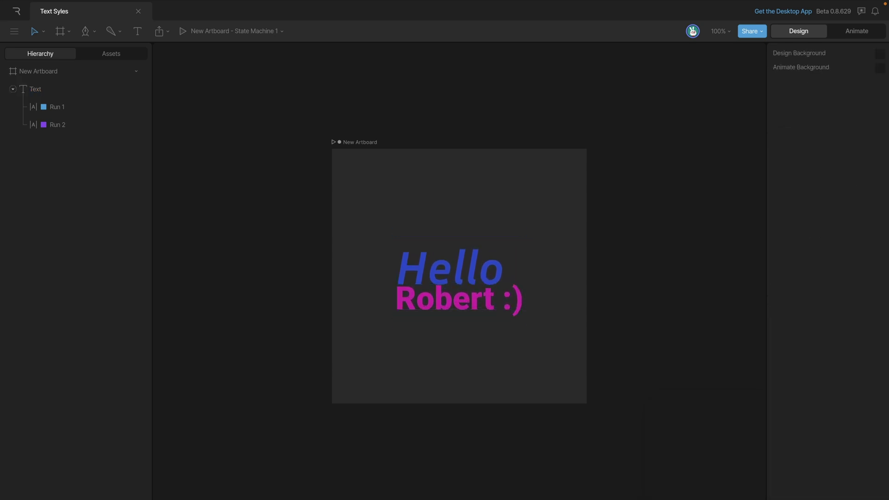
key(Tab)
key(space)
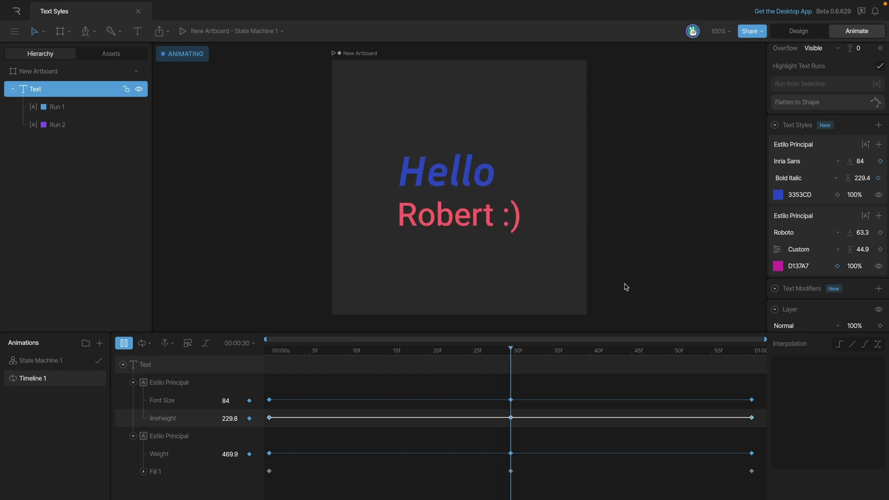